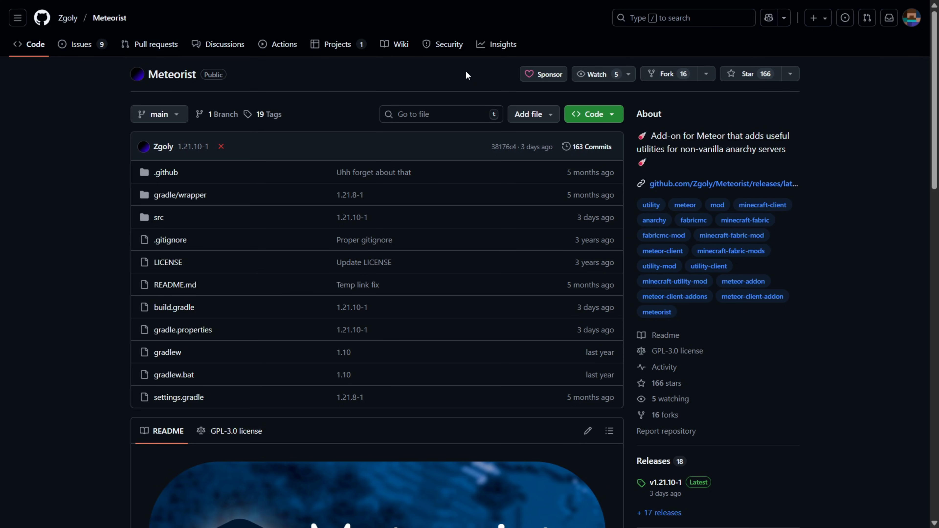
Open the v1.21.10-1 release and download meteorist-1.21.10-1.jar from its Assets
{"action": "scroll", "coordinate": [869, 247], "scroll_direction": "down", "scroll_amount": 3}
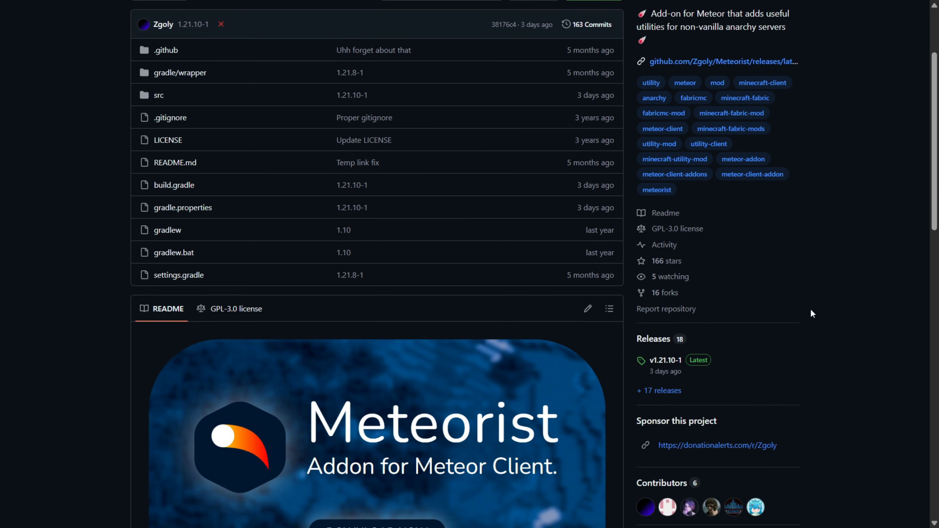
{"action": "left_click", "coordinate": [664, 362]}
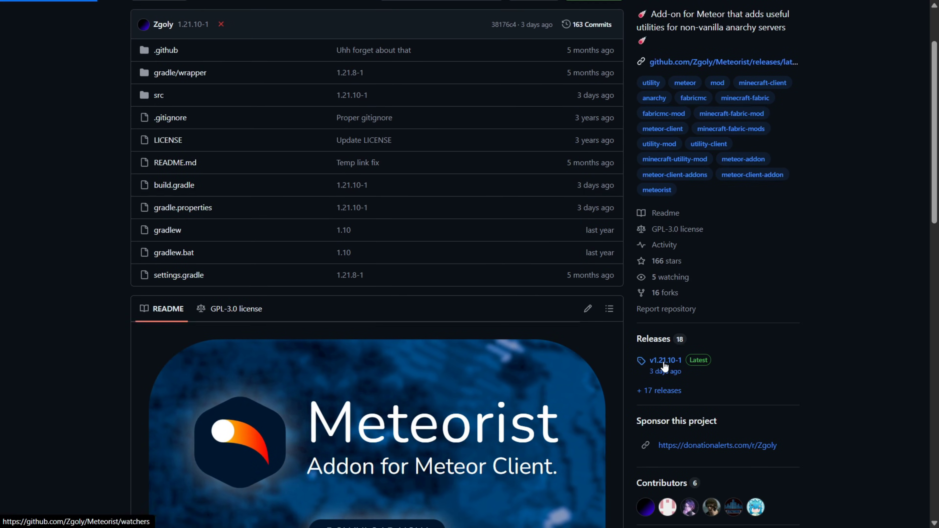
{"action": "left_click_drag", "start_coordinate": [210, 127], "coordinate": [158, 130]}
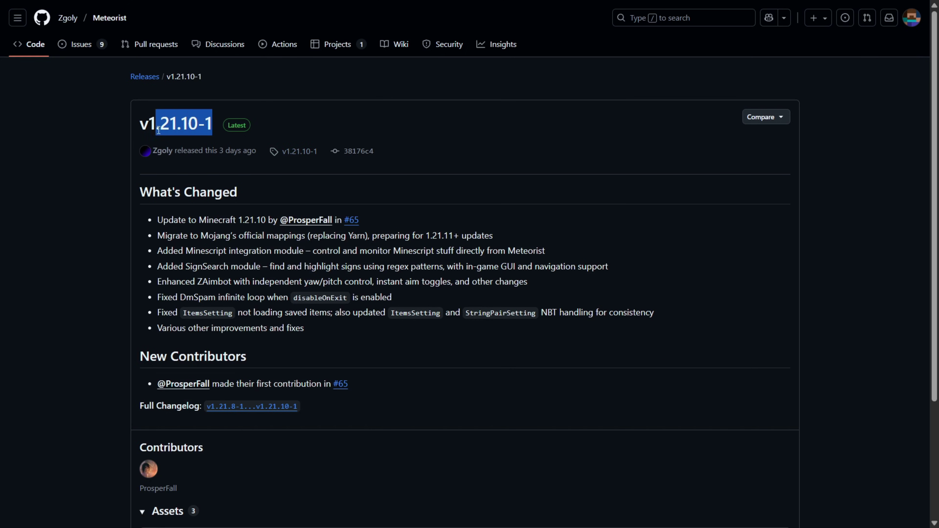
{"action": "left_click", "coordinate": [96, 128]}
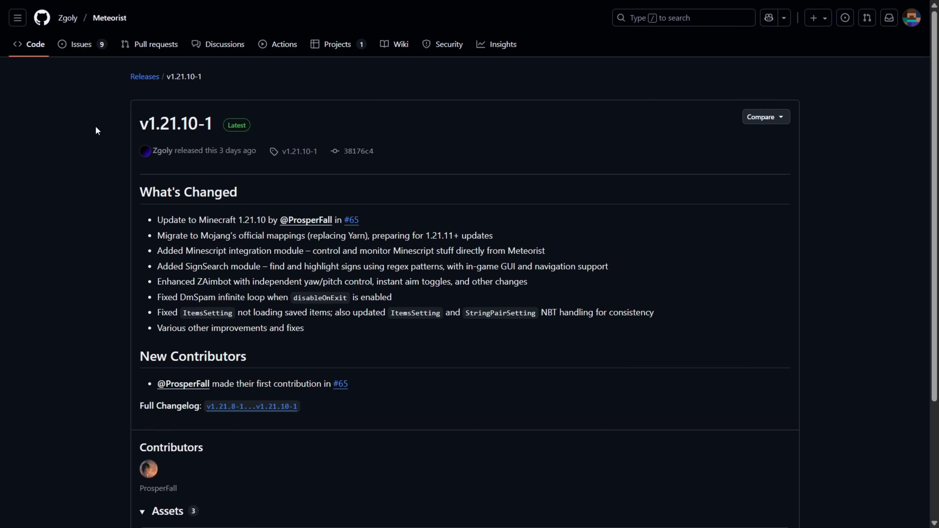
{"action": "scroll", "coordinate": [70, 180], "scroll_direction": "down", "scroll_amount": 5}
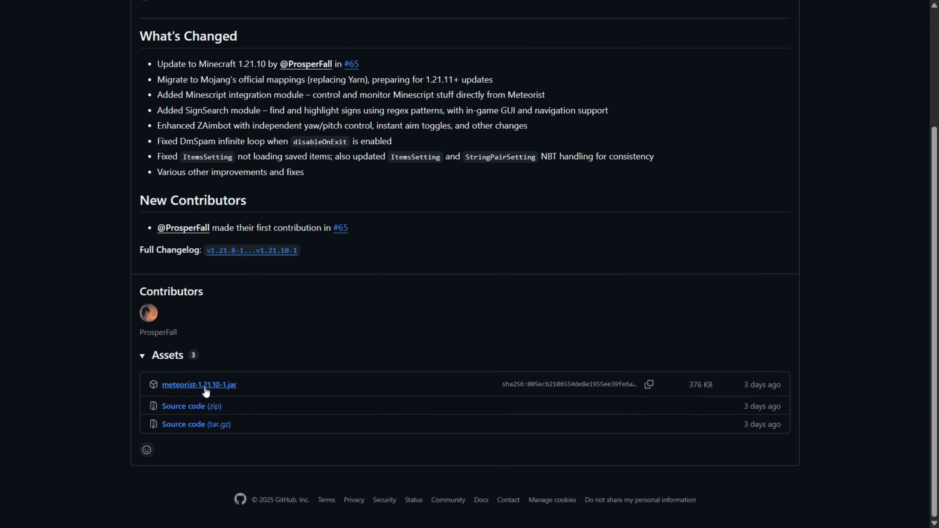
{"action": "left_click", "coordinate": [206, 386]}
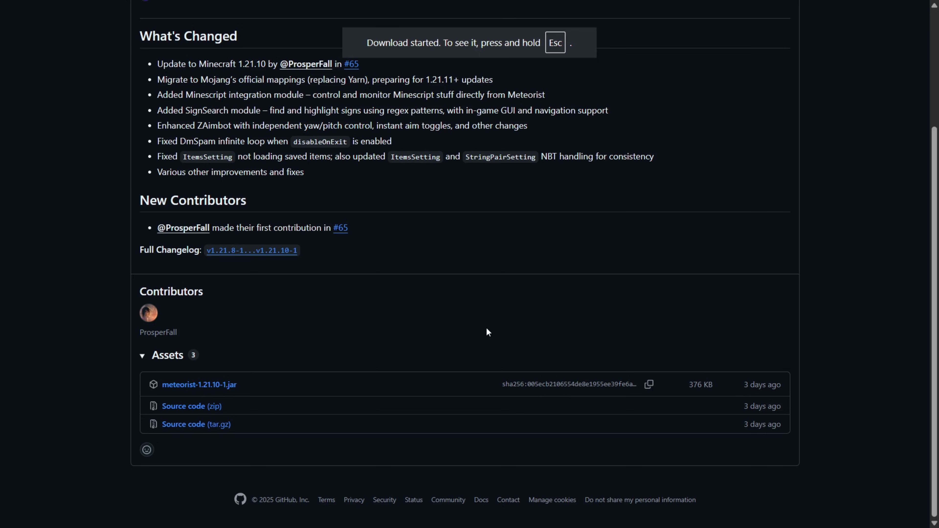
Go back to the repository's main page and highlight its description
{"action": "key", "text": "alt+Left"}
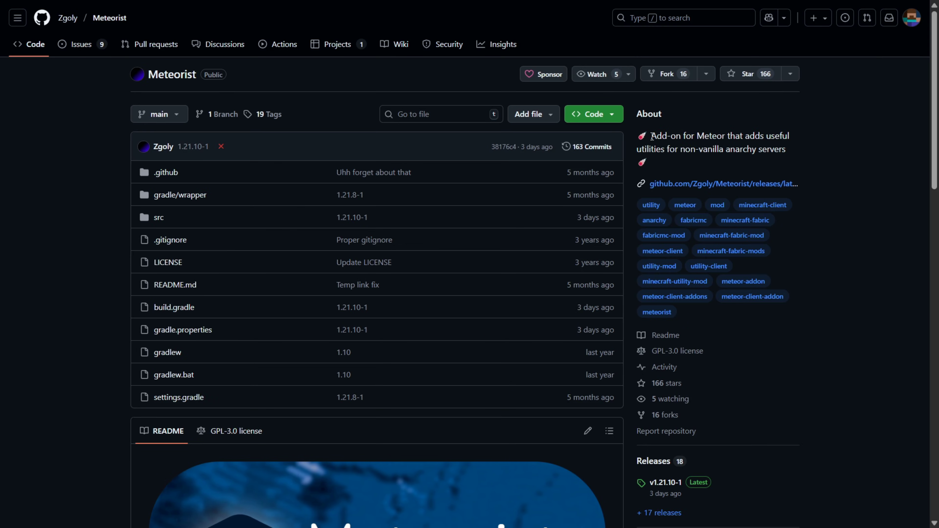
{"action": "left_click_drag", "start_coordinate": [651, 137], "coordinate": [767, 159]}
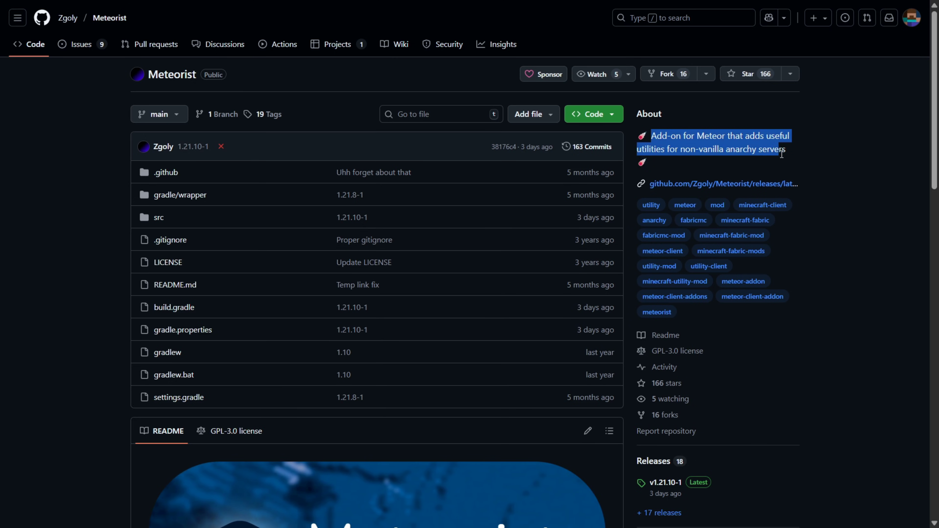
{"action": "left_click", "coordinate": [797, 147]}
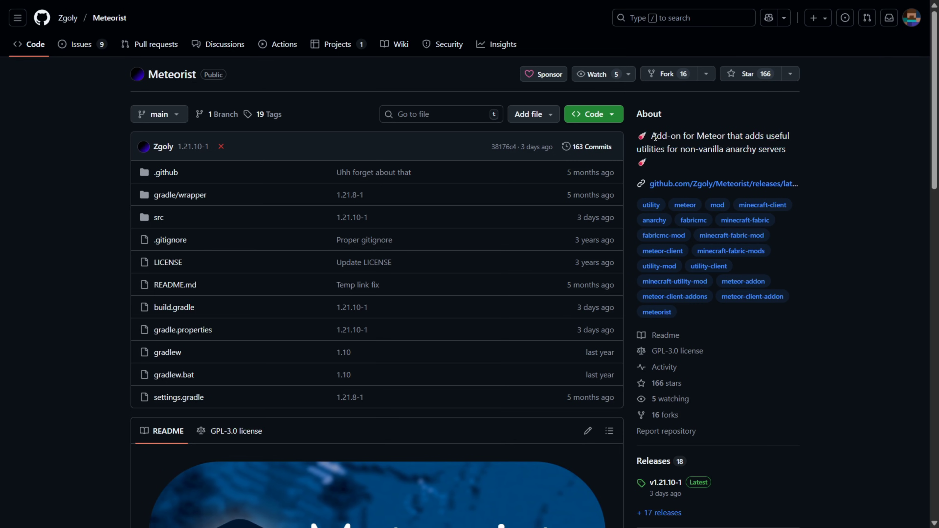
{"action": "left_click_drag", "start_coordinate": [655, 137], "coordinate": [787, 150]}
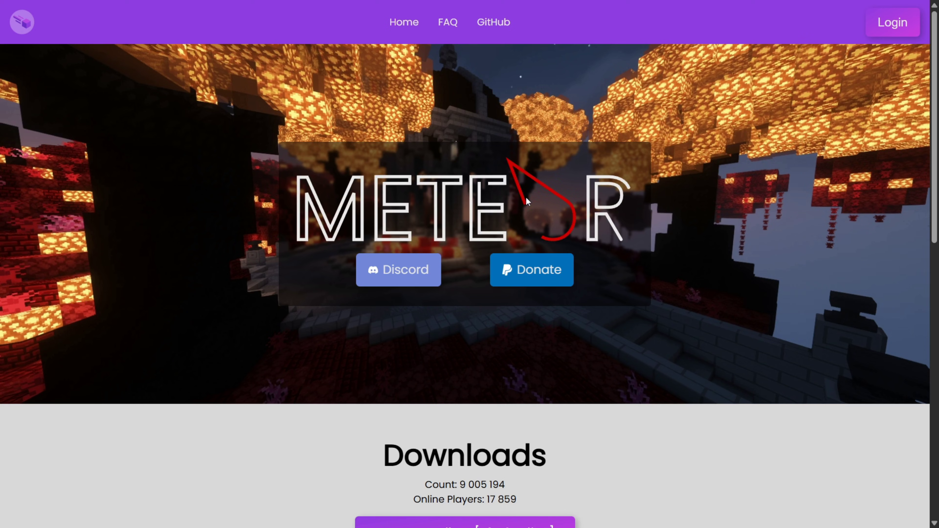
Download meteor-client-1.21.10-47.jar from the Downloads section, skipping the advert
{"action": "scroll", "coordinate": [541, 187], "scroll_direction": "down", "scroll_amount": 5}
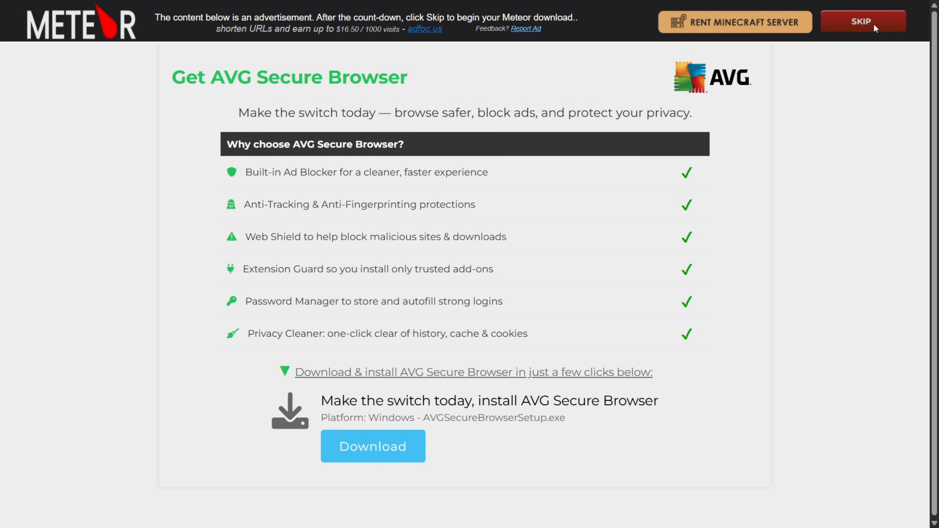
{"action": "left_click", "coordinate": [873, 23]}
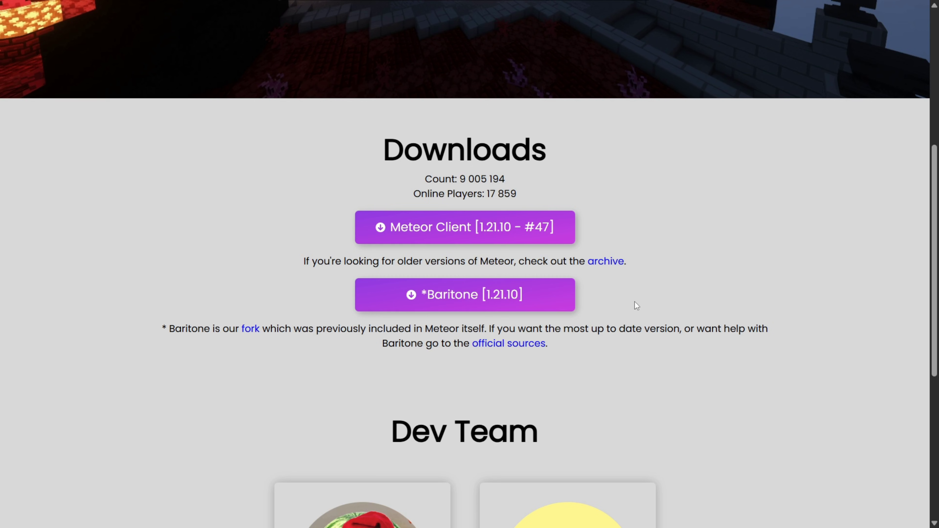
{"action": "left_click_drag", "start_coordinate": [635, 306], "coordinate": [522, 300]}
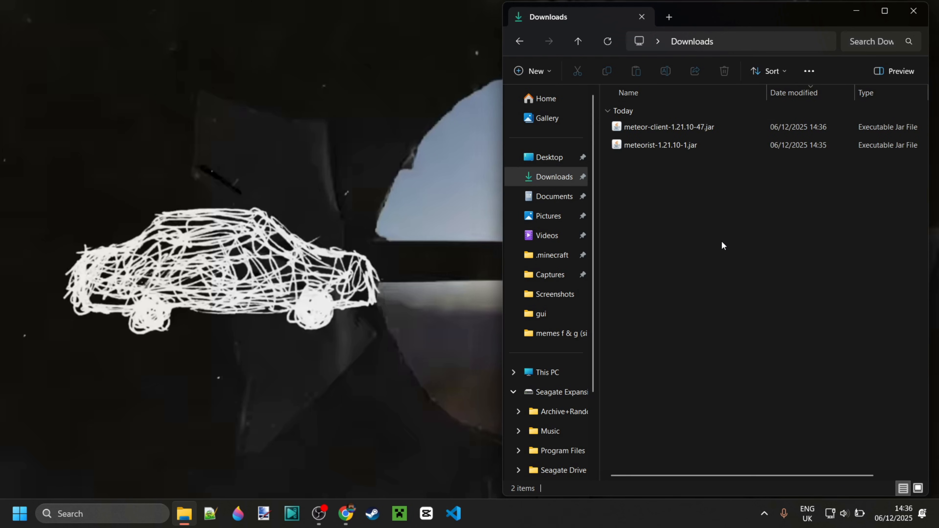
Open the AppData > Roaming > .minecraft > mods folder through the Run dialog
{"action": "key", "text": "super+r"}
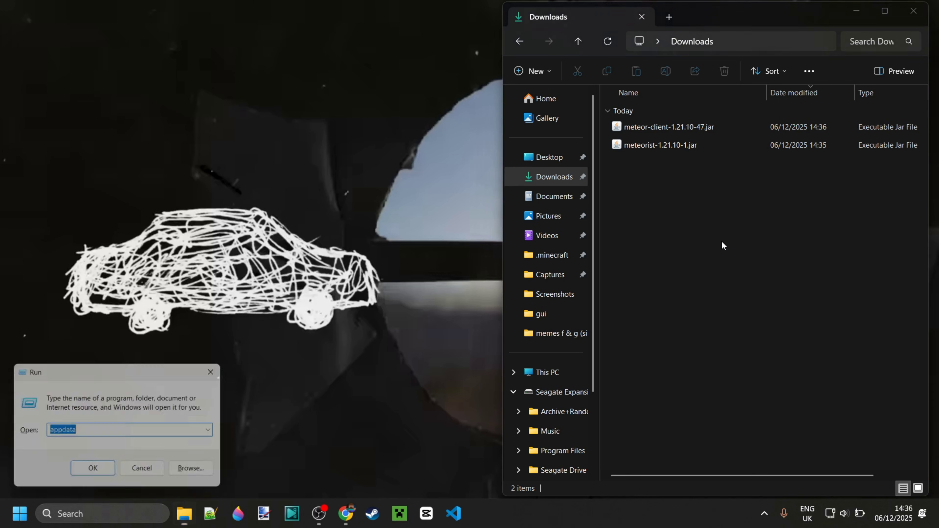
{"action": "type", "text": "app"}
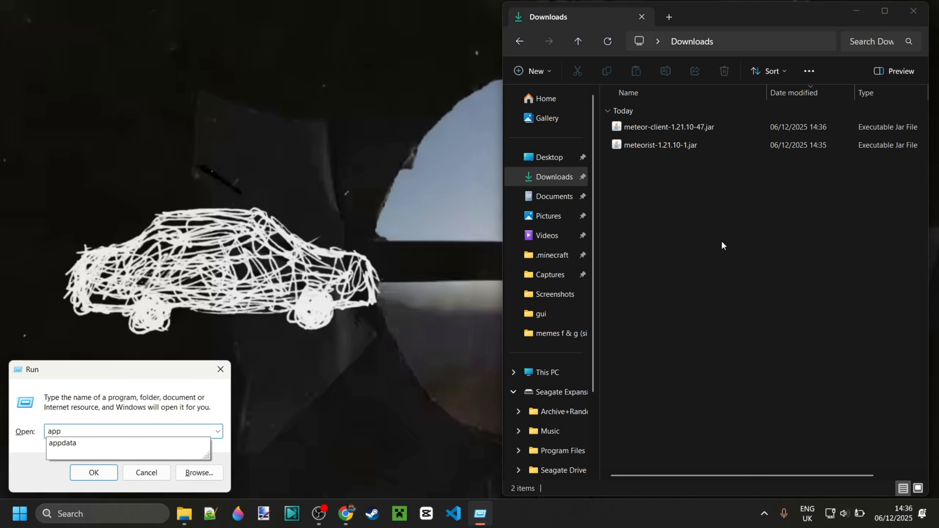
{"action": "type", "text": "data"}
{"action": "key", "text": "Return"}
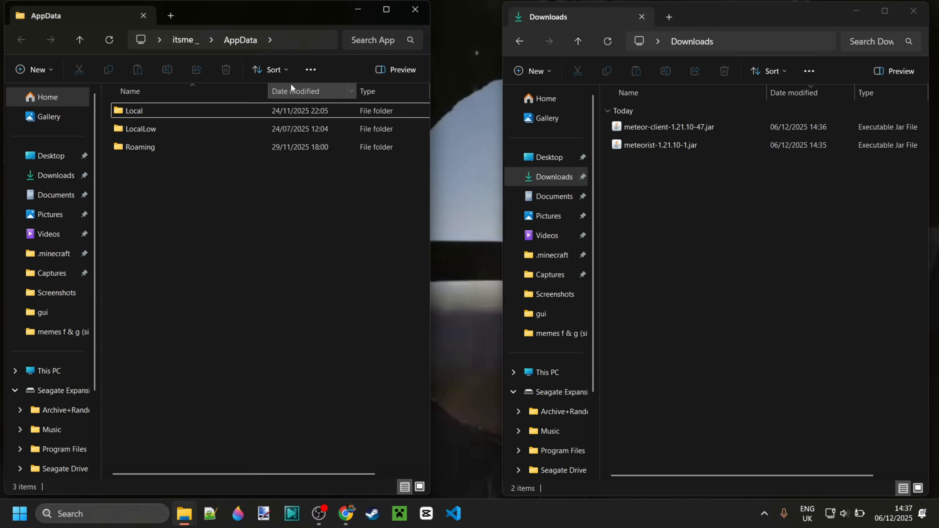
{"action": "double_click", "coordinate": [160, 147]}
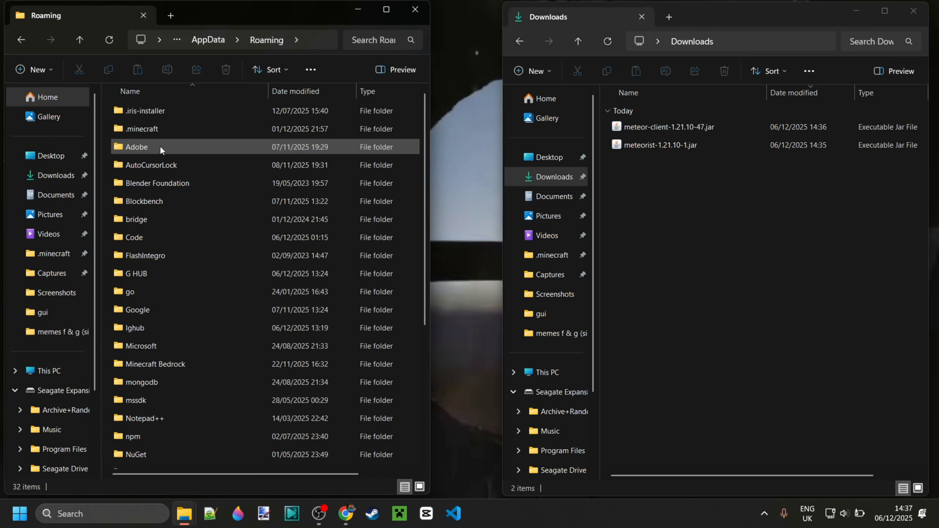
{"action": "double_click", "coordinate": [164, 129]}
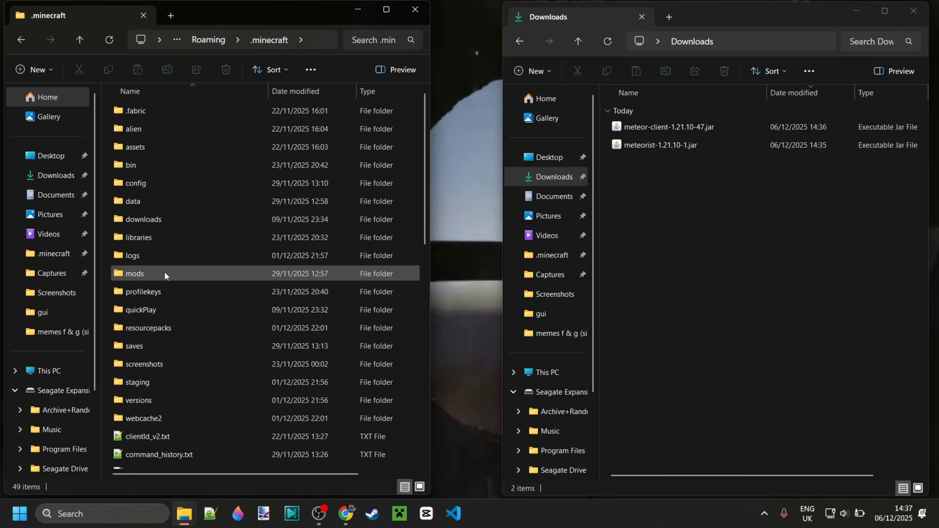
{"action": "double_click", "coordinate": [152, 273]}
Delete the old jar from mods, move both downloaded jars in, and close the folder
{"action": "left_click", "coordinate": [163, 110]}
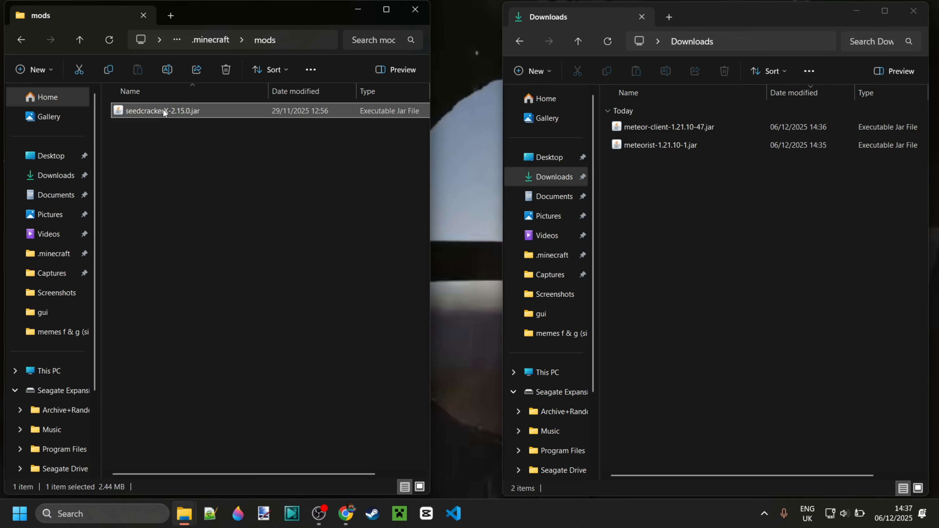
{"action": "key", "text": "Delete"}
{"action": "left_click_drag", "start_coordinate": [677, 177], "coordinate": [284, 197]}
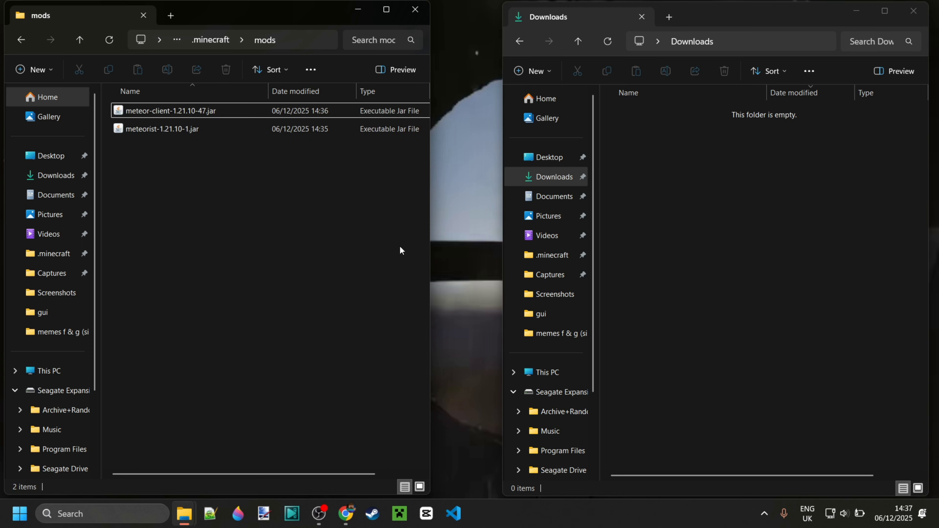
{"action": "left_click", "coordinate": [415, 10]}
Close Downloads, bring up the Minecraft Launcher, and close the Fabric Installer window
{"action": "left_click", "coordinate": [914, 11]}
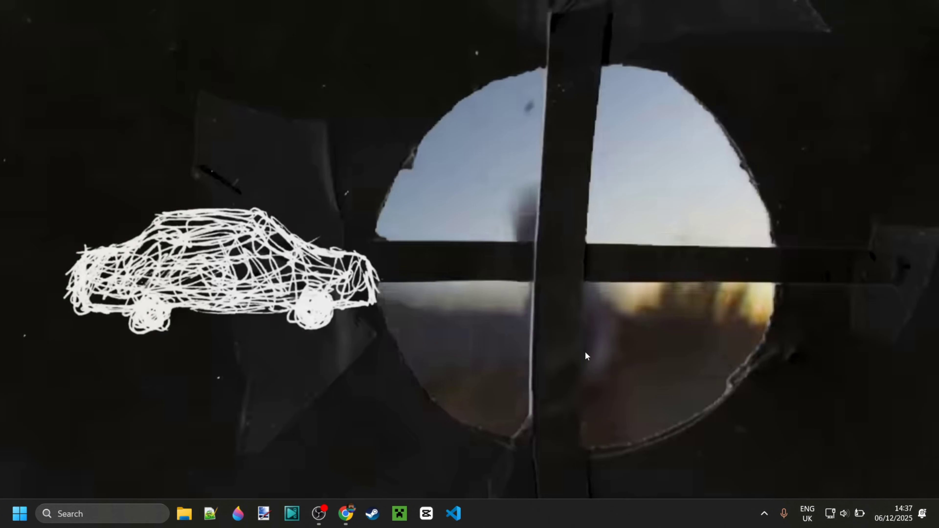
{"action": "left_click", "coordinate": [400, 513]}
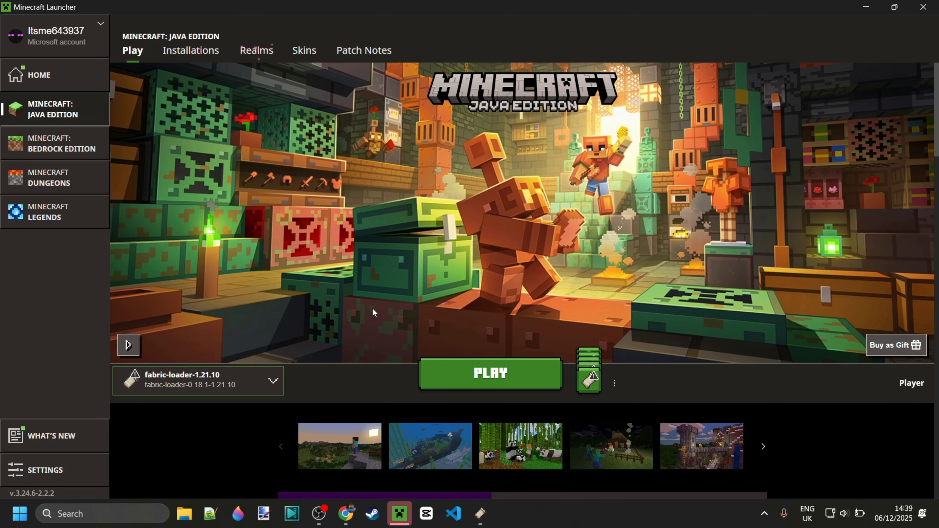
{"action": "left_click", "coordinate": [213, 381]}
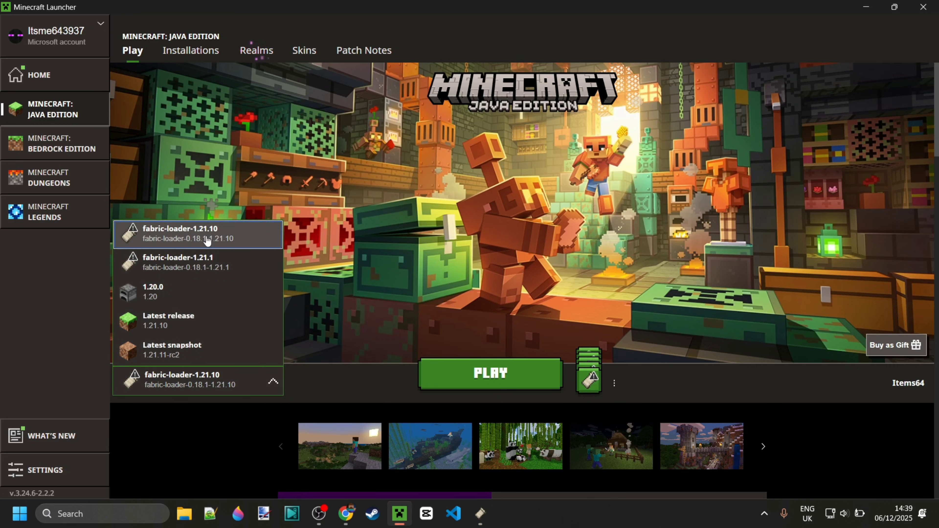
{"action": "left_click", "coordinate": [284, 327]}
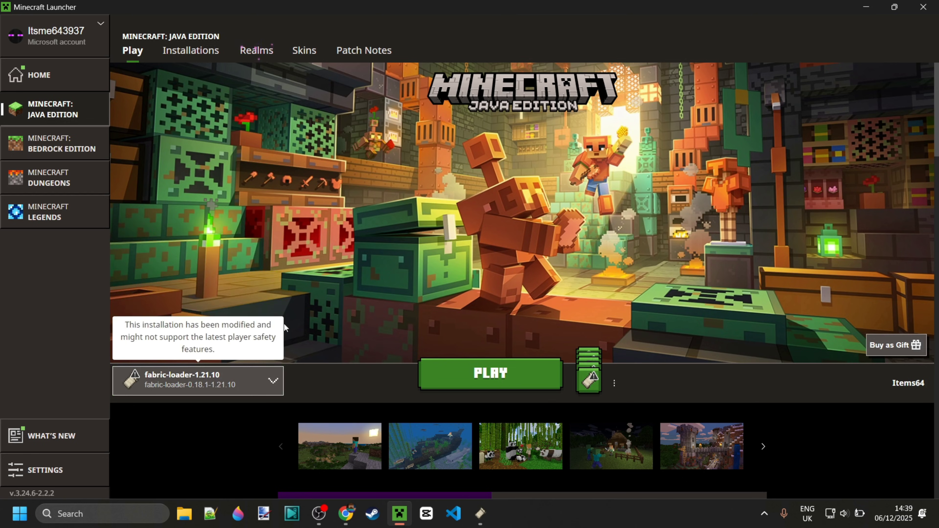
{"action": "left_click", "coordinate": [477, 520]}
{"action": "left_click_drag", "start_coordinate": [288, 53], "coordinate": [267, 96]}
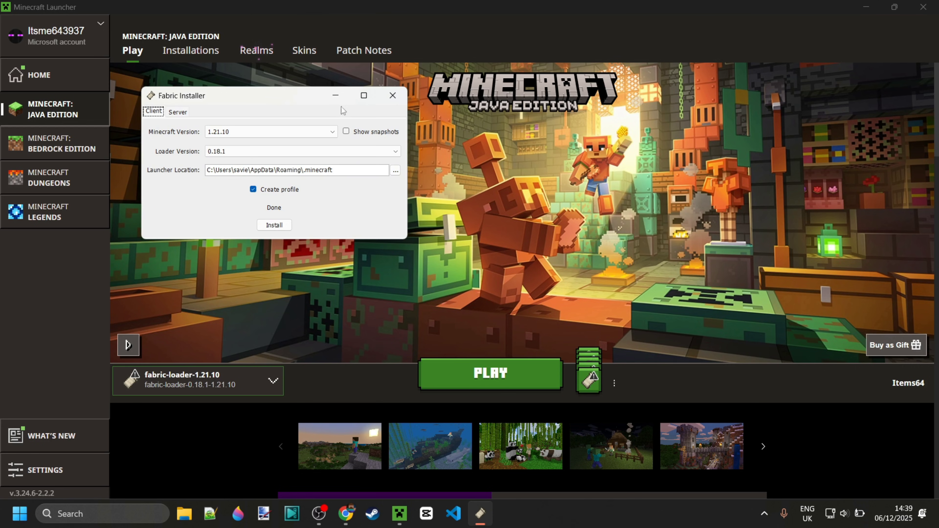
{"action": "left_click", "coordinate": [396, 97]}
Select the fabric-loader-1.21.10 installation and launch it, confirming Play
{"action": "left_click", "coordinate": [238, 379]}
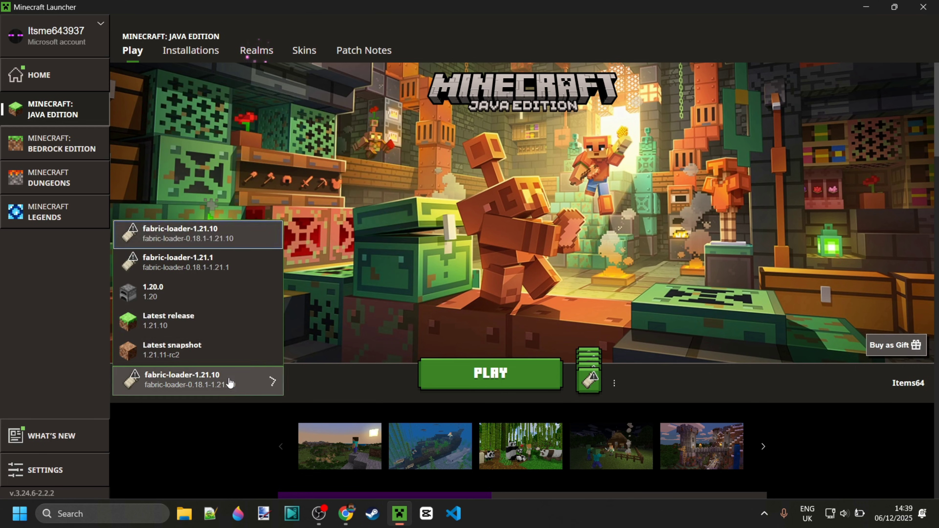
{"action": "left_click", "coordinate": [233, 240]}
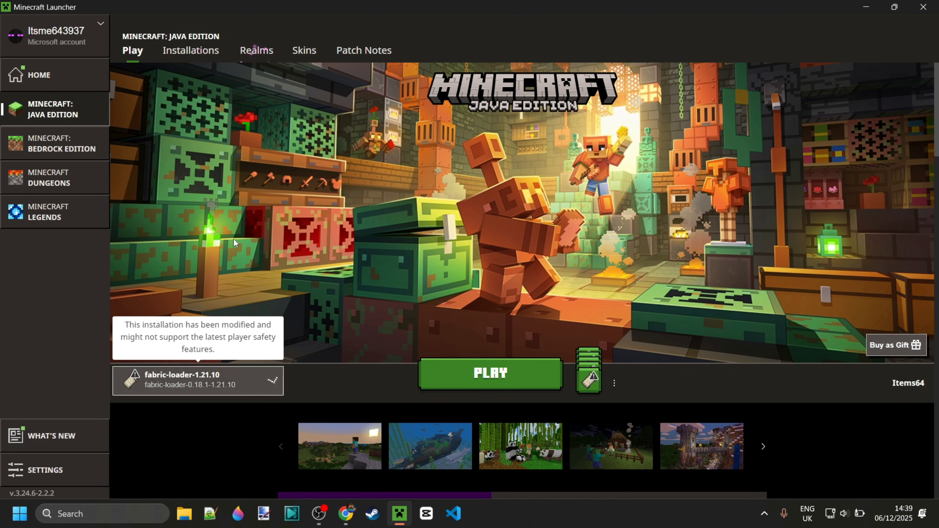
{"action": "left_click", "coordinate": [496, 379]}
{"action": "left_click", "coordinate": [603, 322]}
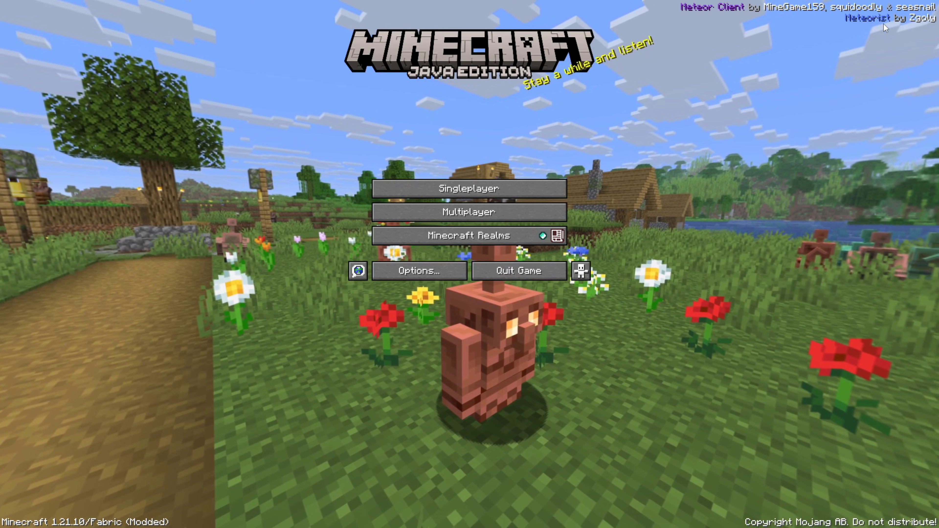
Play the New World singleplayer world and bring up the Meteor click GUI with Right Shift
{"action": "left_click", "coordinate": [479, 187]}
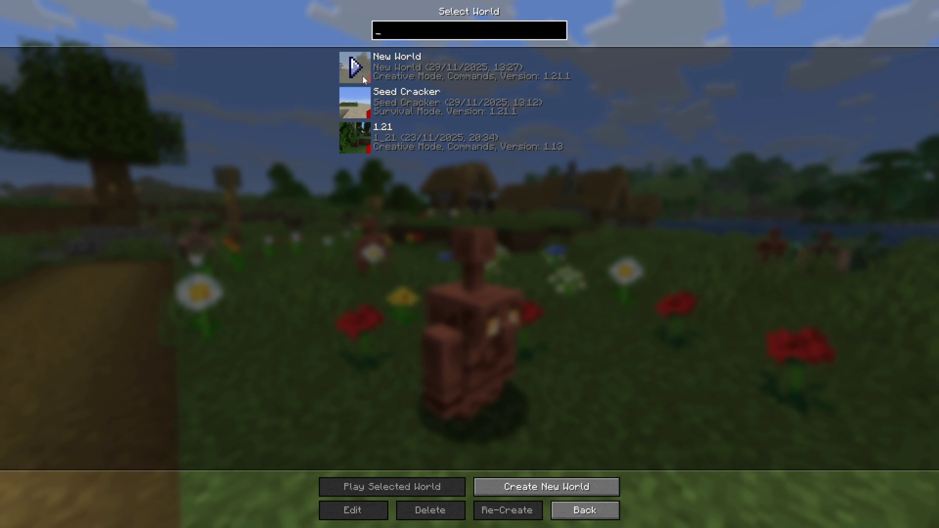
{"action": "left_click", "coordinate": [355, 70]}
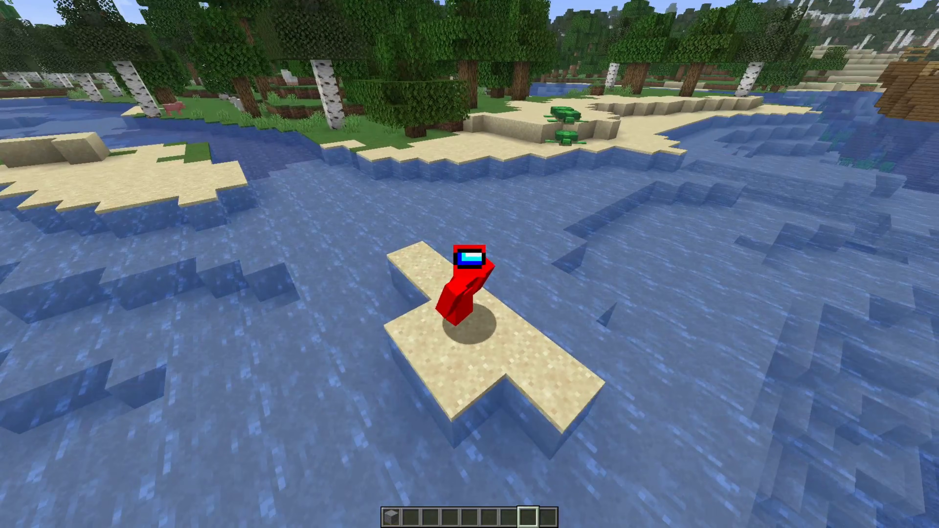
{"action": "key", "text": "Shift_R"}
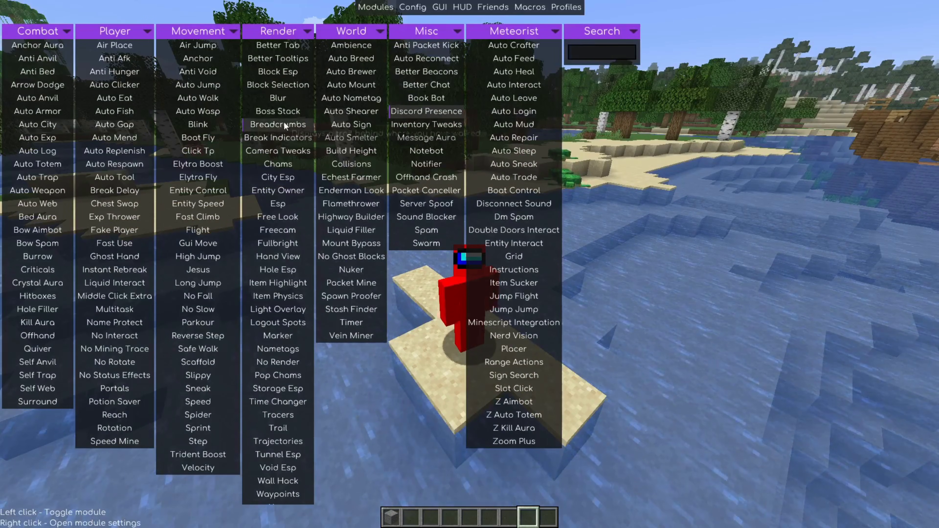
{"action": "left_click", "coordinate": [190, 98]}
{"action": "left_click", "coordinate": [191, 96]}
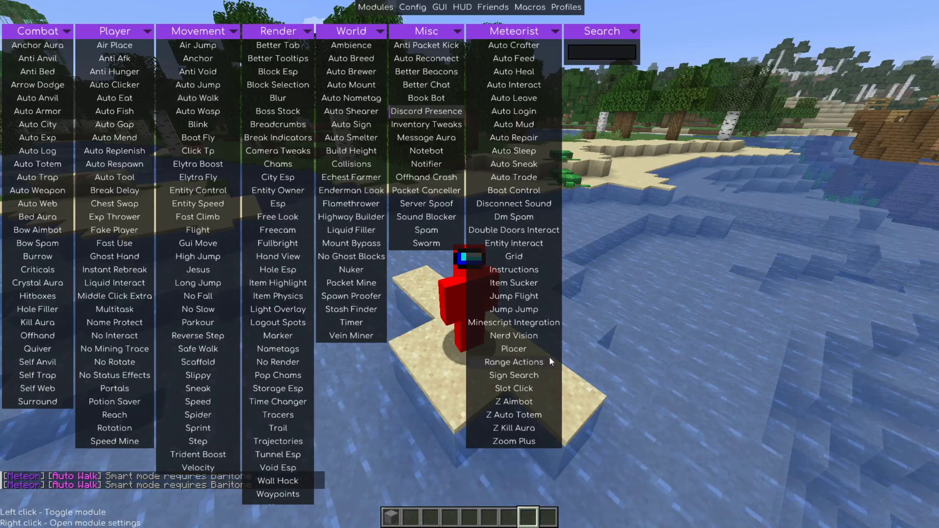
{"action": "right_click", "coordinate": [113, 164]}
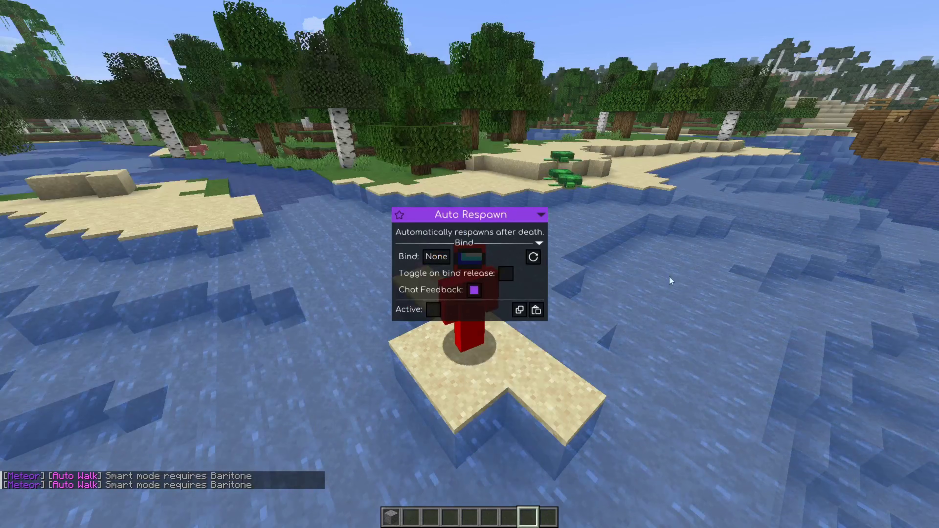
{"action": "key", "text": "Escape"}
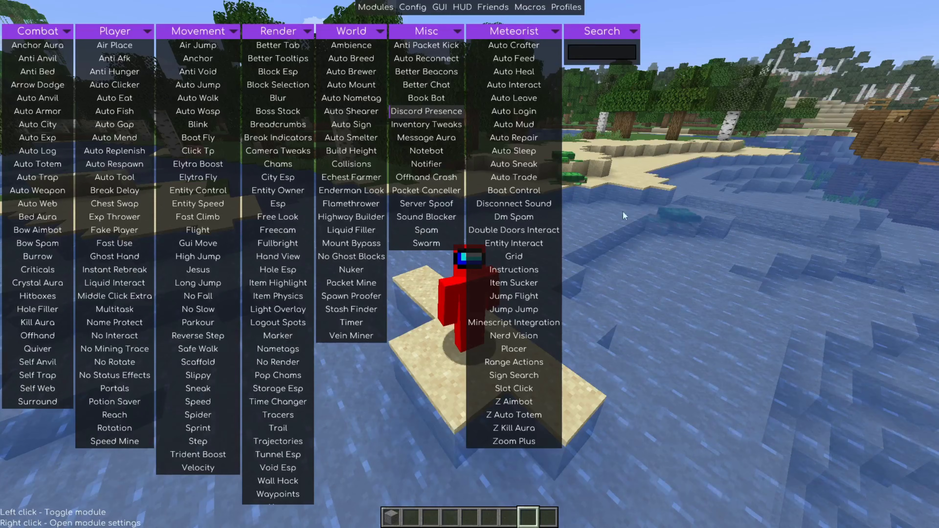
{"action": "right_click", "coordinate": [527, 32]}
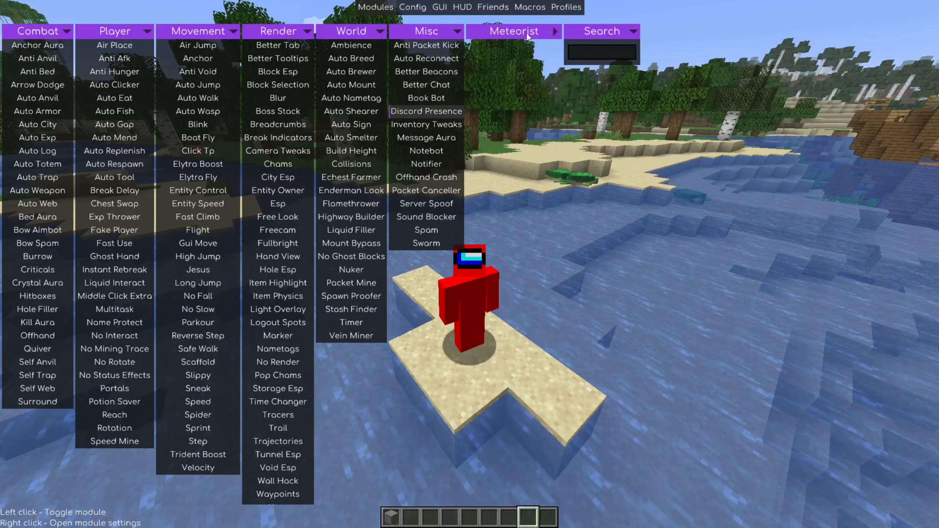
{"action": "right_click", "coordinate": [527, 33]}
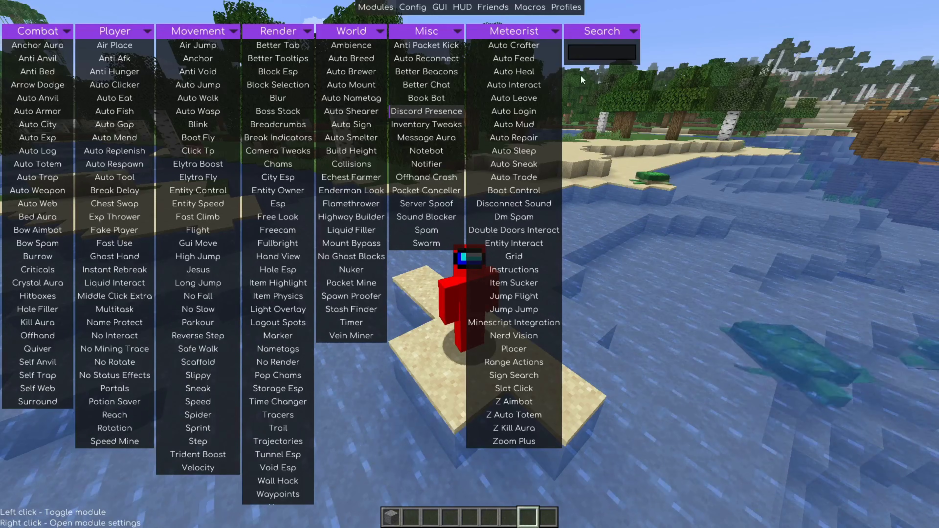
{"action": "right_click", "coordinate": [538, 33]}
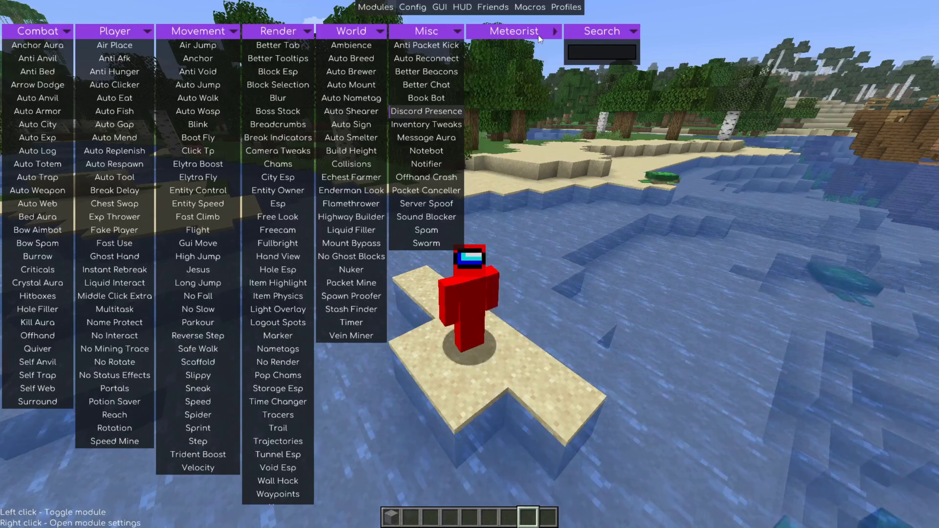
{"action": "right_click", "coordinate": [539, 36]}
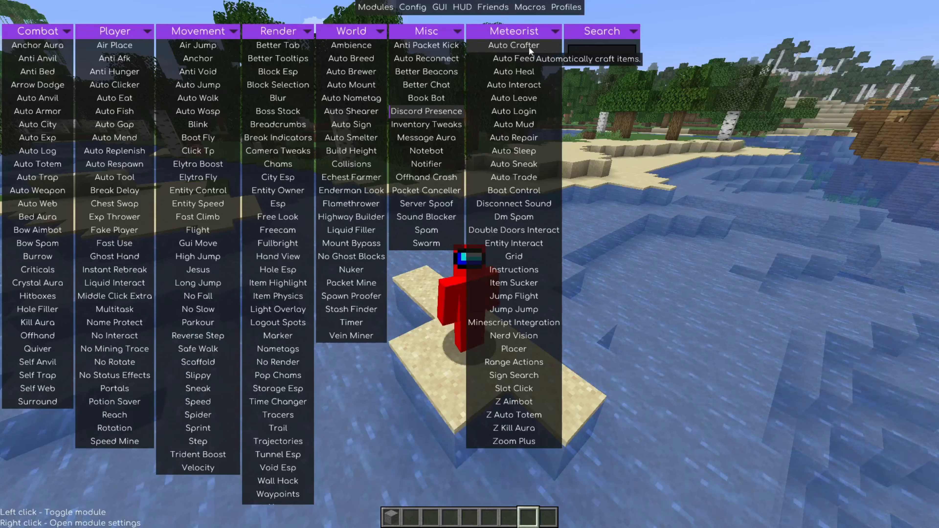
{"action": "right_click", "coordinate": [529, 47]}
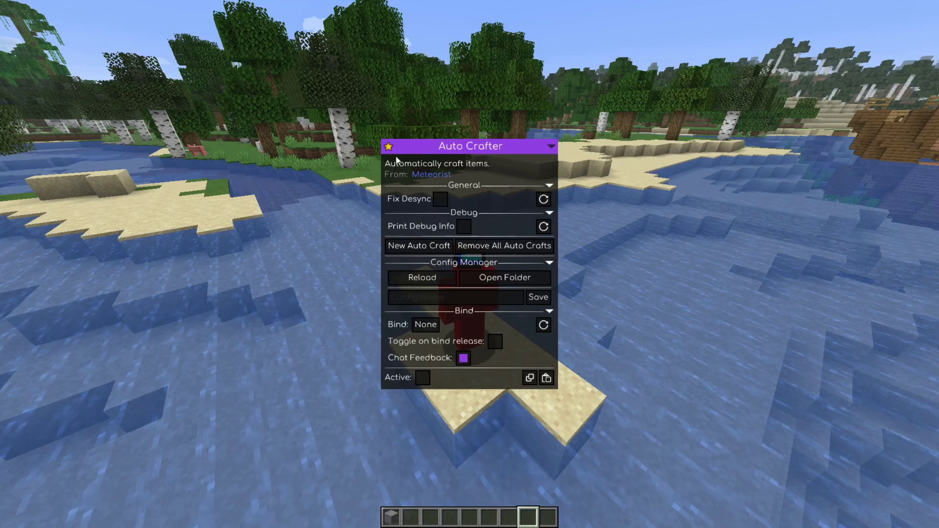
{"action": "left_click", "coordinate": [388, 151]}
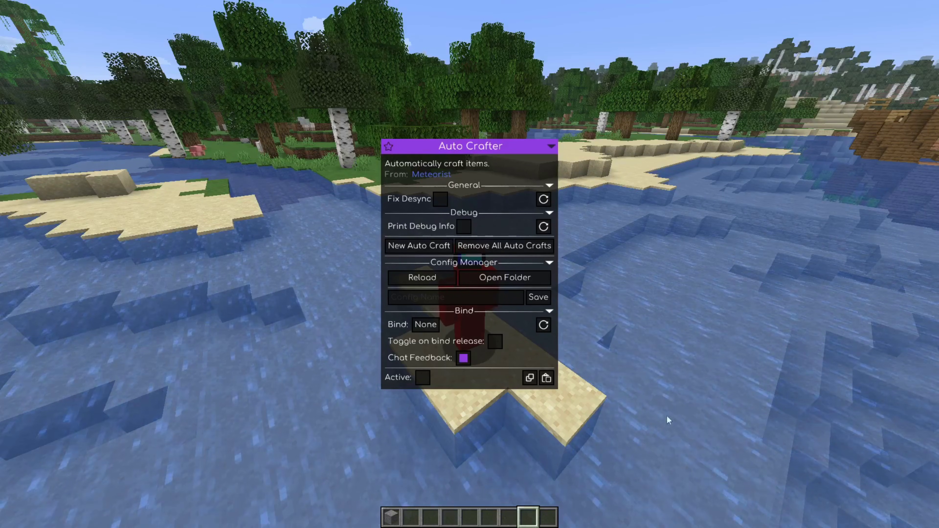
{"action": "key", "text": "Escape"}
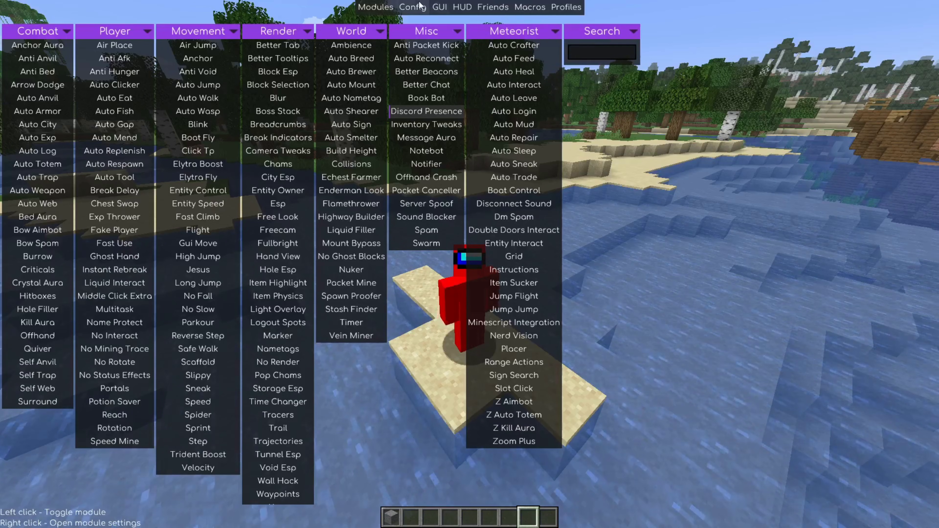
Look through the GUI, HUD and Friends tabs, then enable Zoom Plus under Meteorist
{"action": "left_click", "coordinate": [440, 6]}
{"action": "left_click", "coordinate": [462, 6]}
{"action": "left_click", "coordinate": [493, 7]}
{"action": "left_click", "coordinate": [377, 7]}
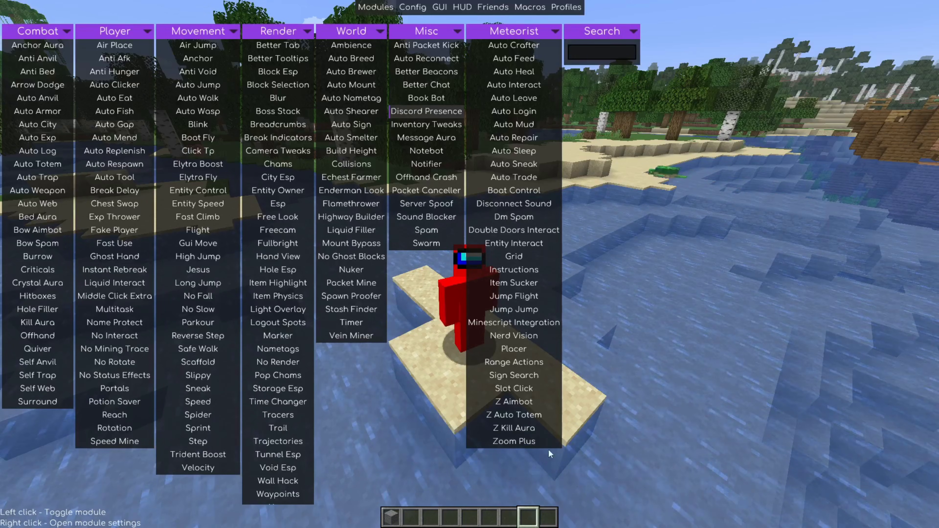
{"action": "left_click", "coordinate": [532, 440]}
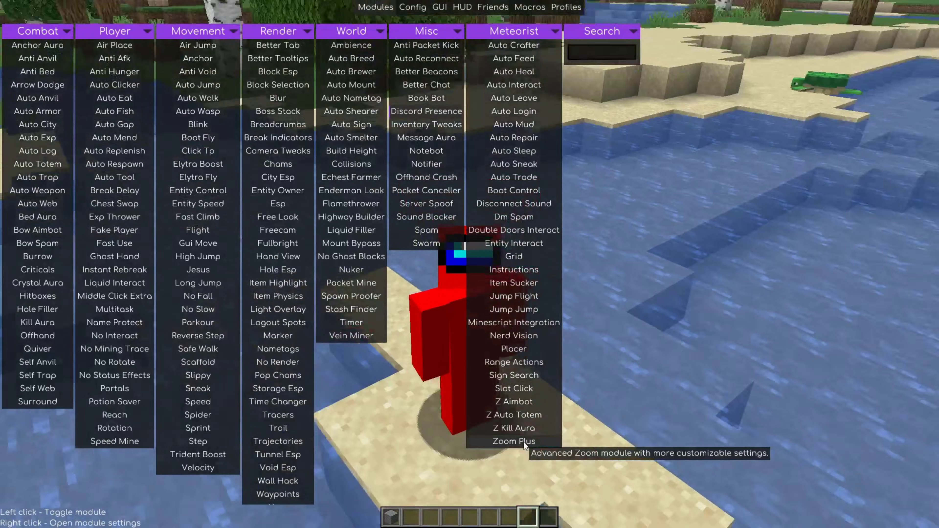
Assign C as the keybind in Zoom Plus's settings
{"action": "right_click", "coordinate": [524, 442]}
{"action": "scroll", "coordinate": [409, 187], "scroll_direction": "down", "scroll_amount": 10}
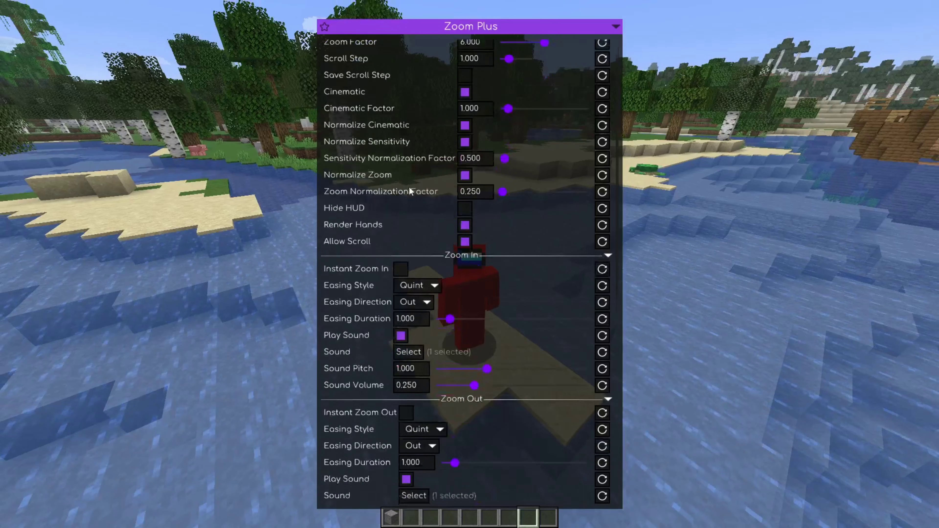
{"action": "scroll", "coordinate": [368, 246], "scroll_direction": "down", "scroll_amount": 5}
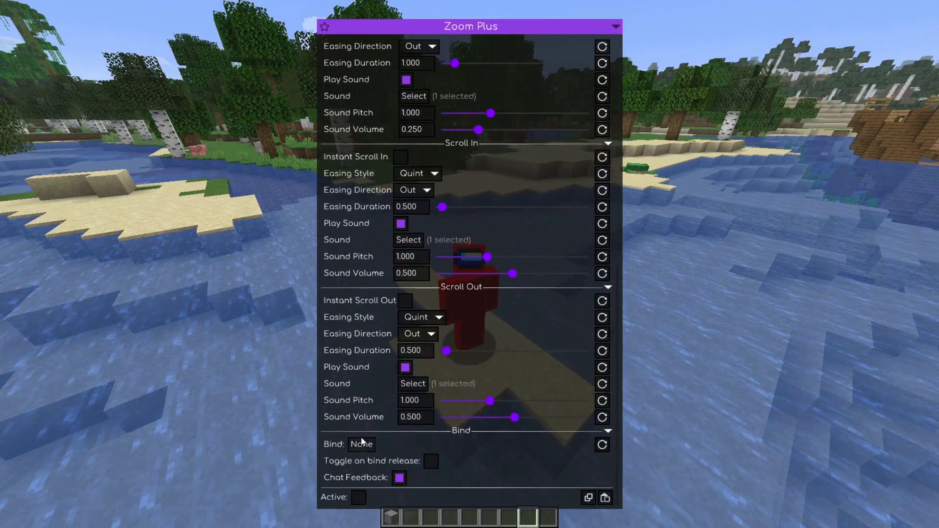
{"action": "key", "text": "c"}
Test the C bind in-game, toggling the zoom on and back off
{"action": "key", "text": "Escape"}
{"action": "key", "text": "Escape"}
{"action": "key", "text": "c"}
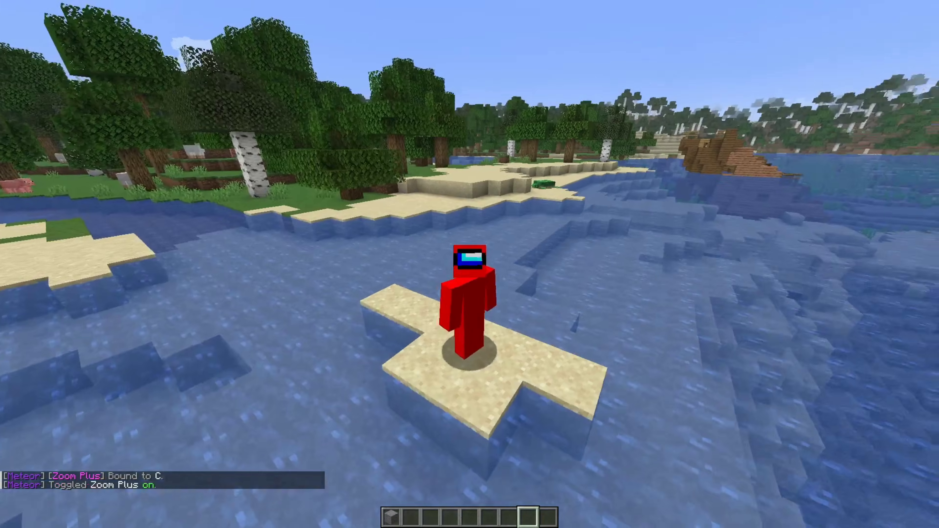
{"action": "key", "text": "F5"}
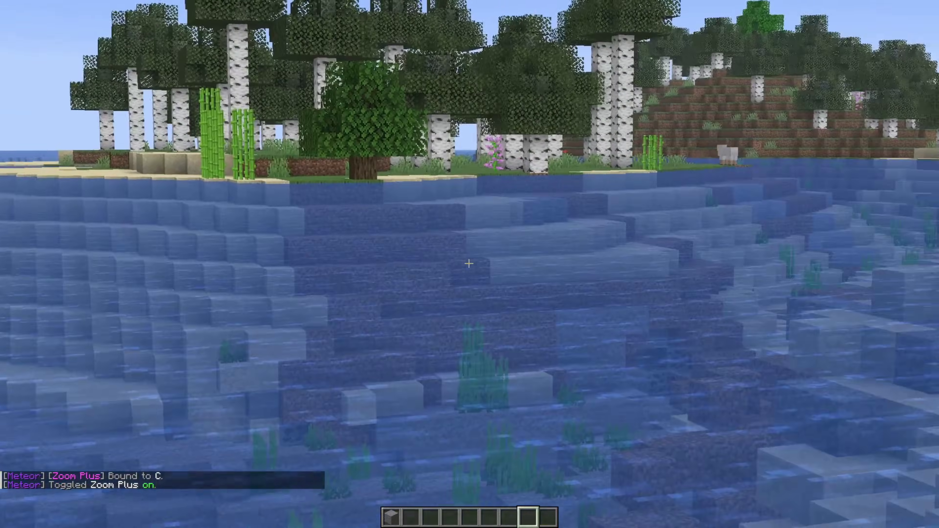
{"action": "key", "text": "c"}
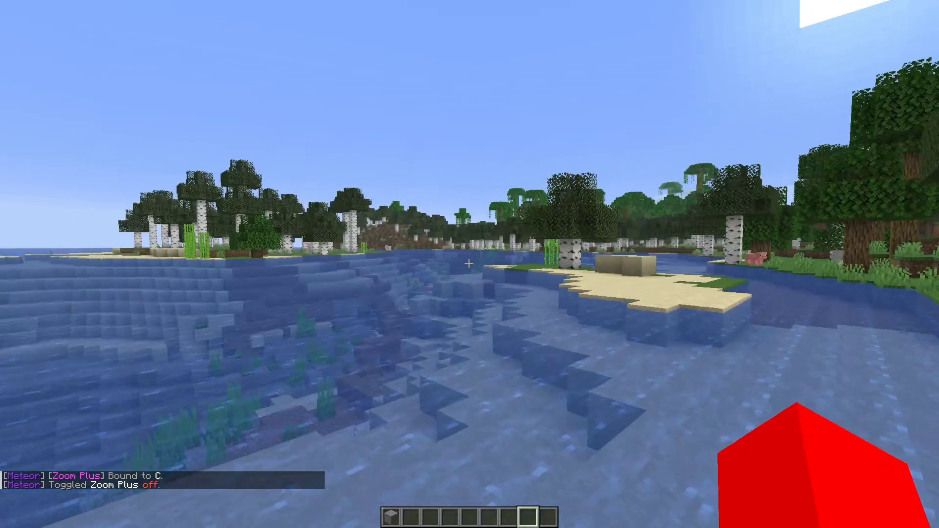
Reopen Zoom Plus's settings to verify the C bind, then close them
{"action": "key", "text": "Shift_R"}
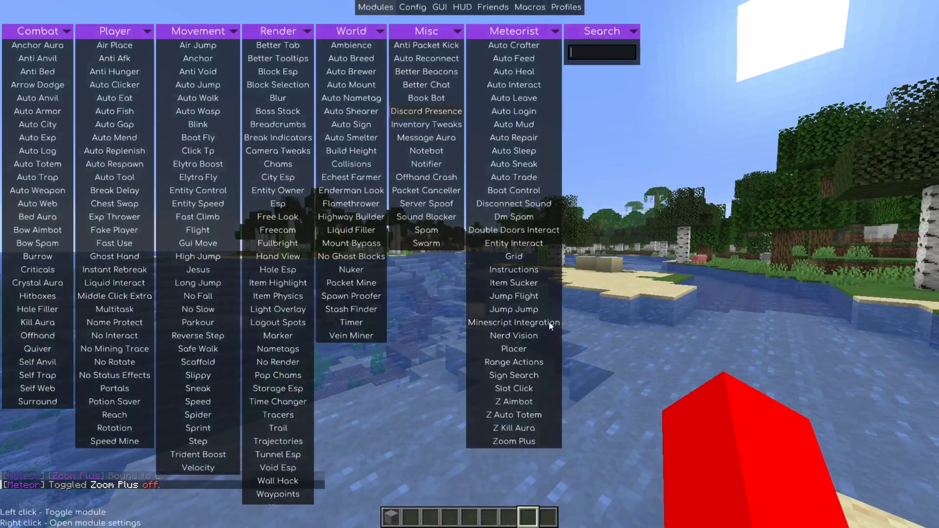
{"action": "right_click", "coordinate": [516, 442]}
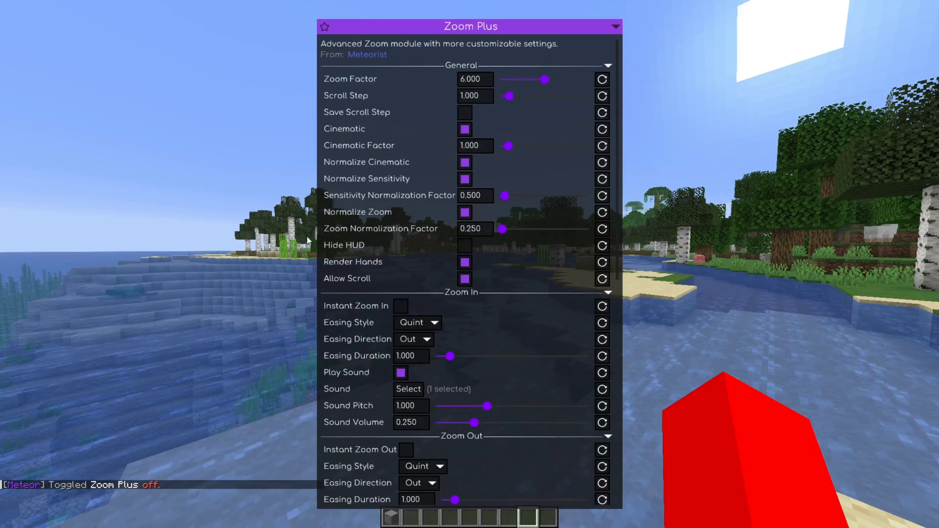
{"action": "scroll", "coordinate": [379, 255], "scroll_direction": "down", "scroll_amount": 10}
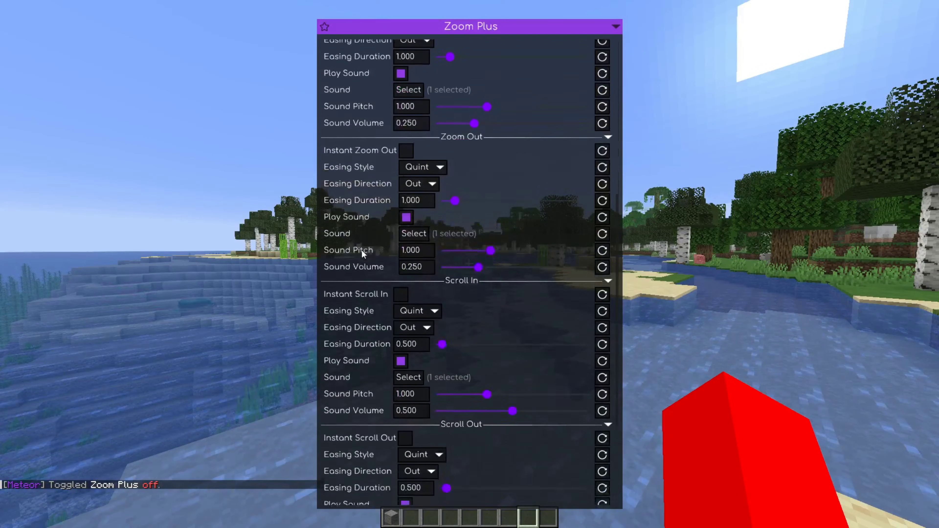
{"action": "scroll", "coordinate": [362, 250], "scroll_direction": "down", "scroll_amount": 5}
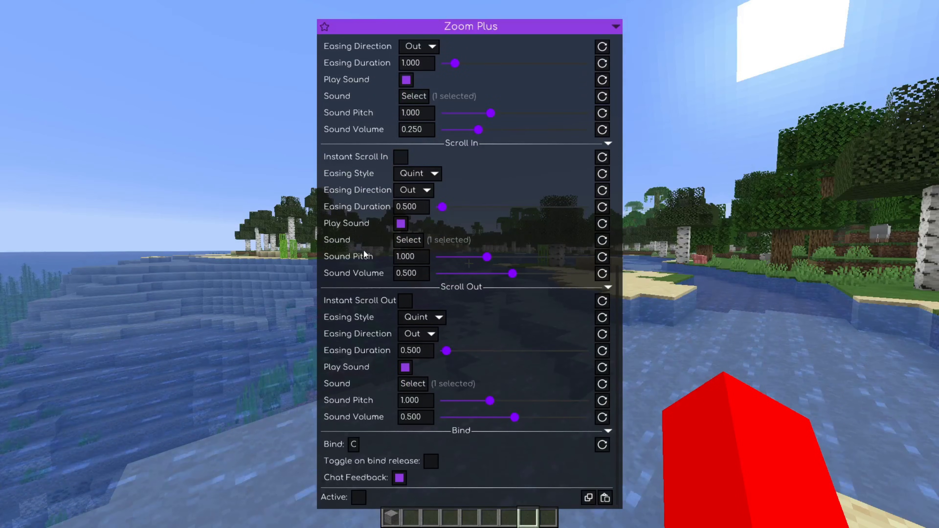
{"action": "key", "text": "Escape"}
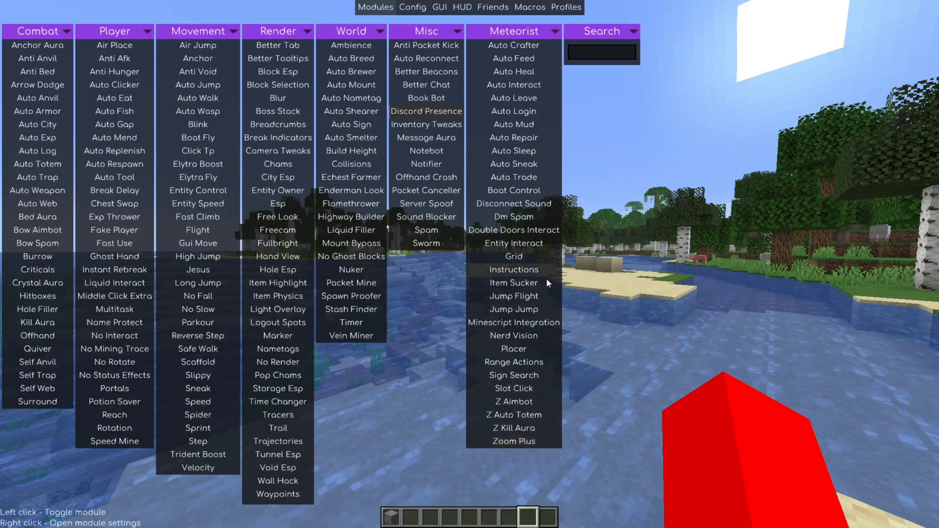
Enable Nerd Vision and view the range spheres around the player in third person
{"action": "left_click", "coordinate": [517, 334]}
{"action": "key", "text": "Escape"}
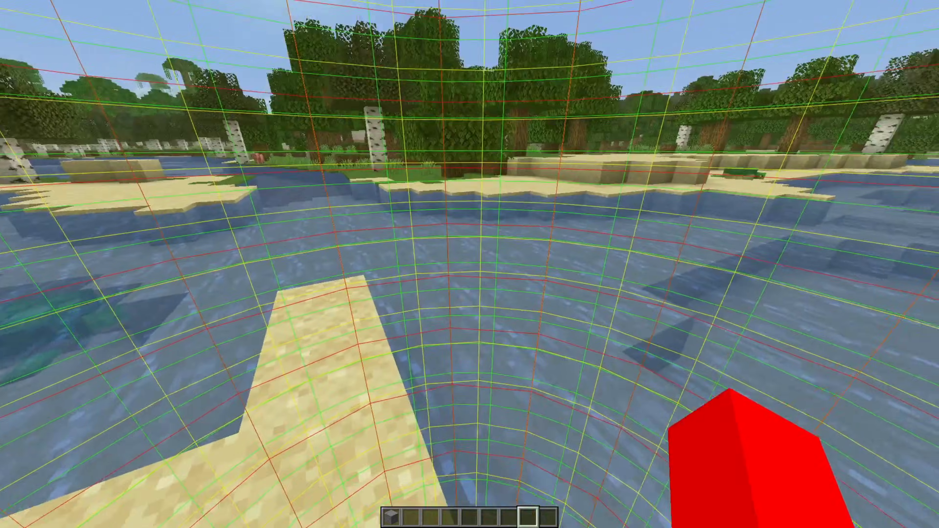
{"action": "key", "text": "F5"}
{"action": "key", "text": "F5"}
{"action": "key", "text": "F5"}
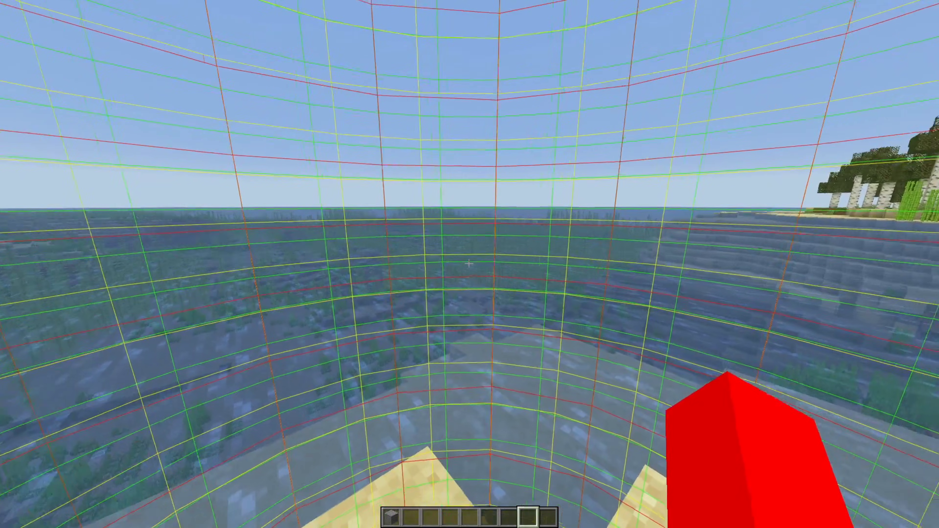
Review Nerd Vision's Spawn settings in the Meteor module list
{"action": "key", "text": "Shift_R"}
{"action": "right_click", "coordinate": [514, 337]}
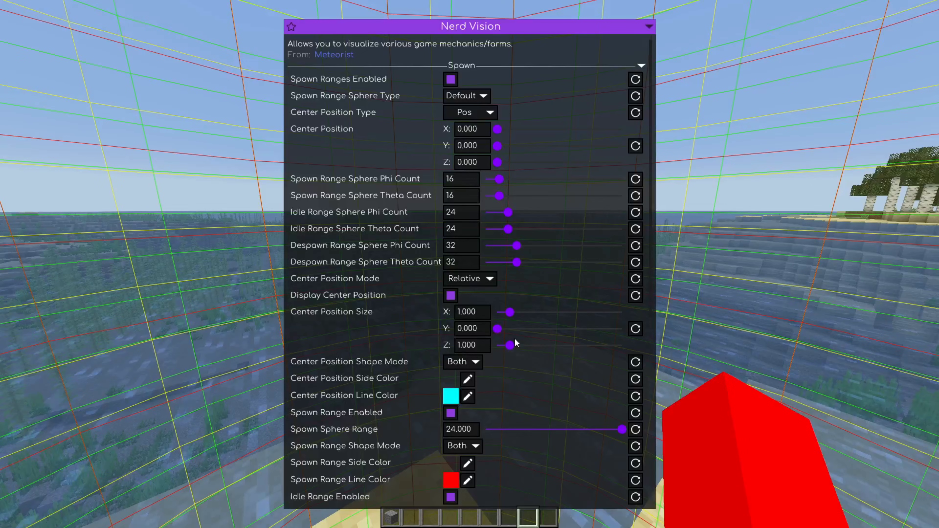
{"action": "mouse_move", "coordinate": [652, 83]}
{"action": "left_mouse_down"}
{"action": "mouse_move", "coordinate": [652, 127]}
{"action": "mouse_move", "coordinate": [654, 81]}
{"action": "left_mouse_up"}
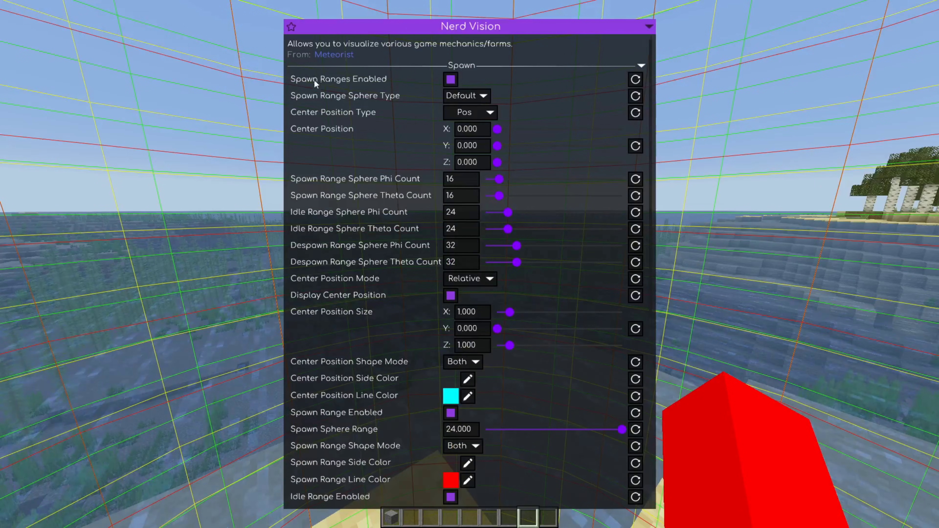
{"action": "left_click_drag", "start_coordinate": [650, 119], "coordinate": [652, 359]}
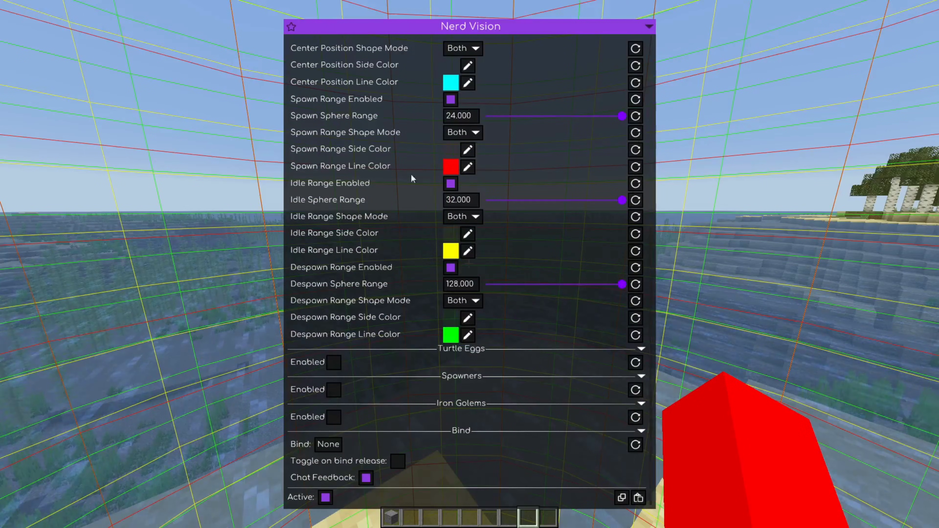
{"action": "scroll", "coordinate": [357, 255], "scroll_direction": "up", "scroll_amount": 15}
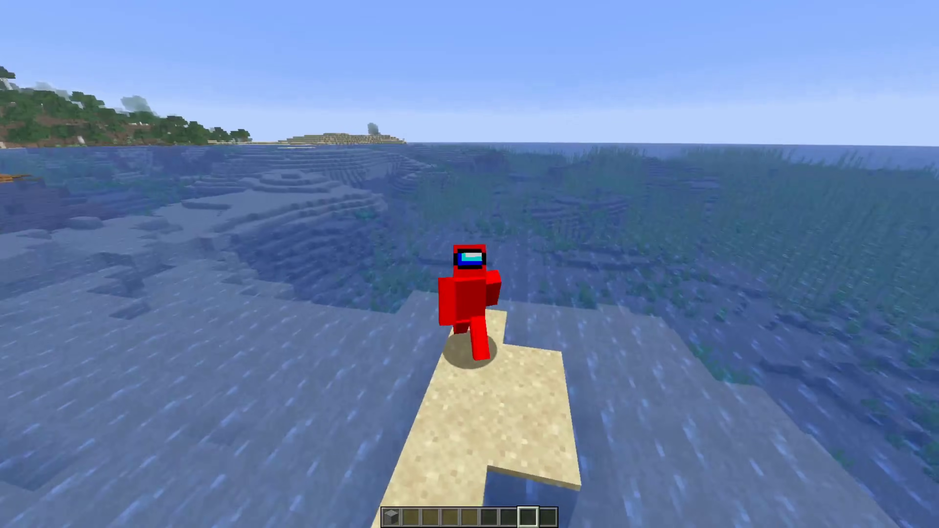
Walk the player forward along the sand strip onto the small sand patch
{"action": "key", "text": "w"}
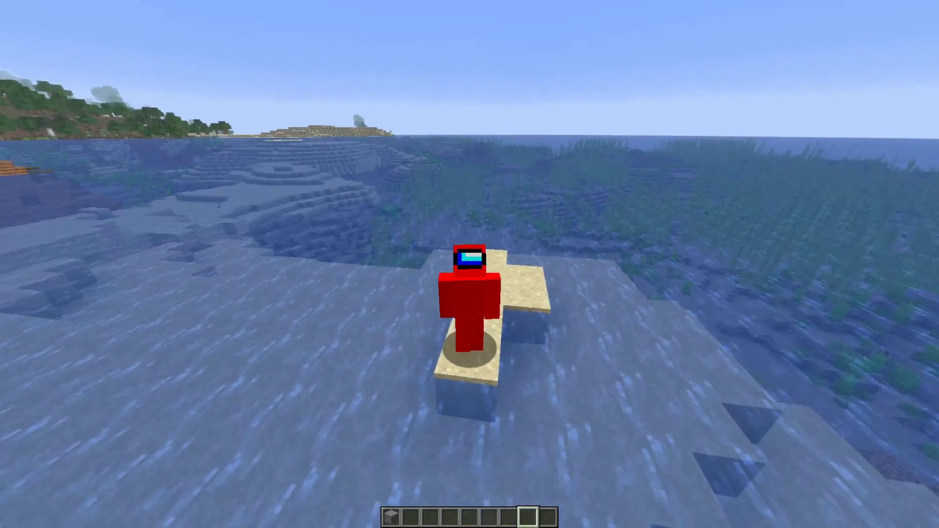